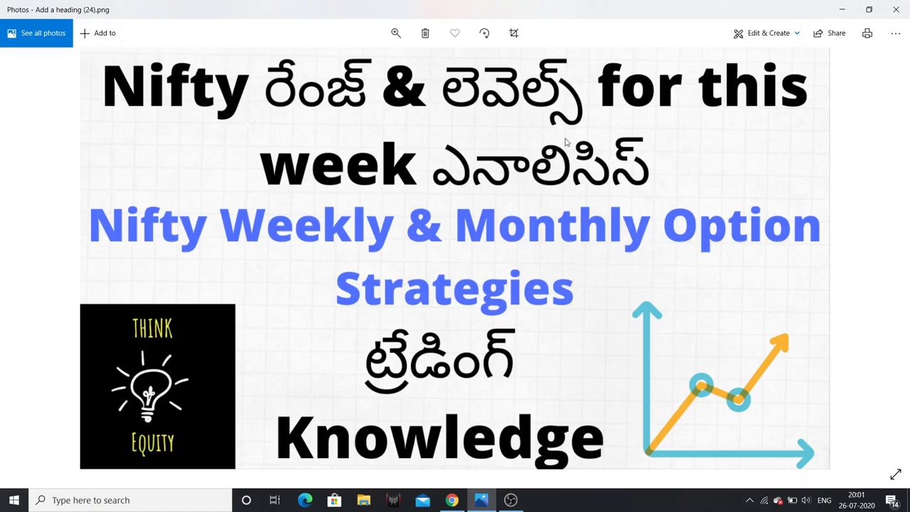
Put away the title image and look through the uploaded videos of the Think Equity YouTube channel
click(842, 9)
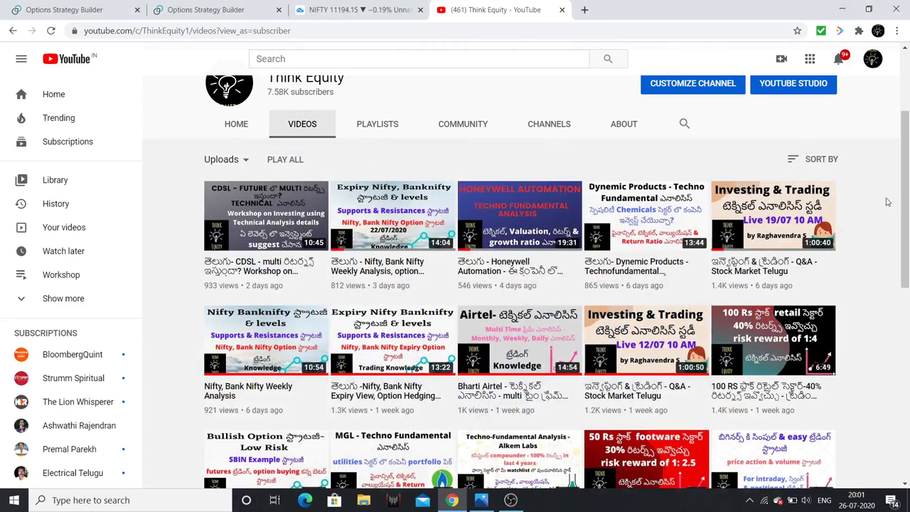
scroll(887, 207, down, 5)
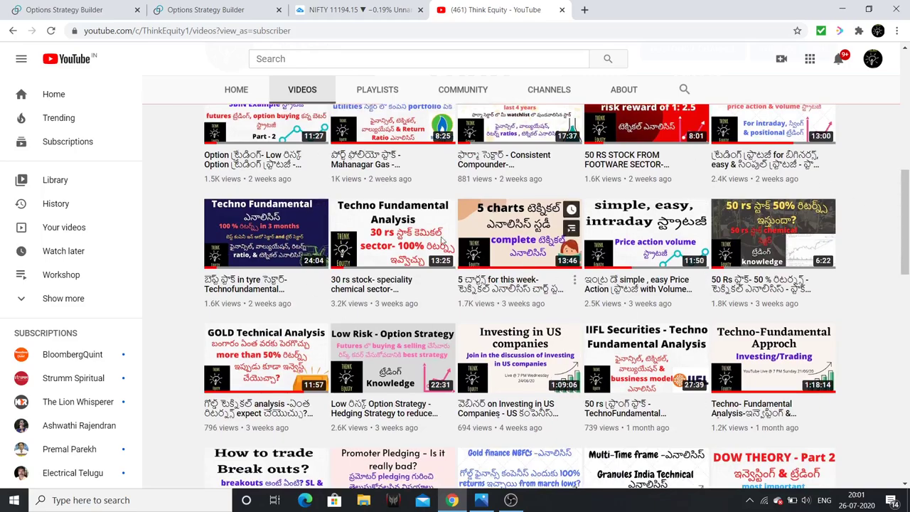
scroll(867, 307, down, 3)
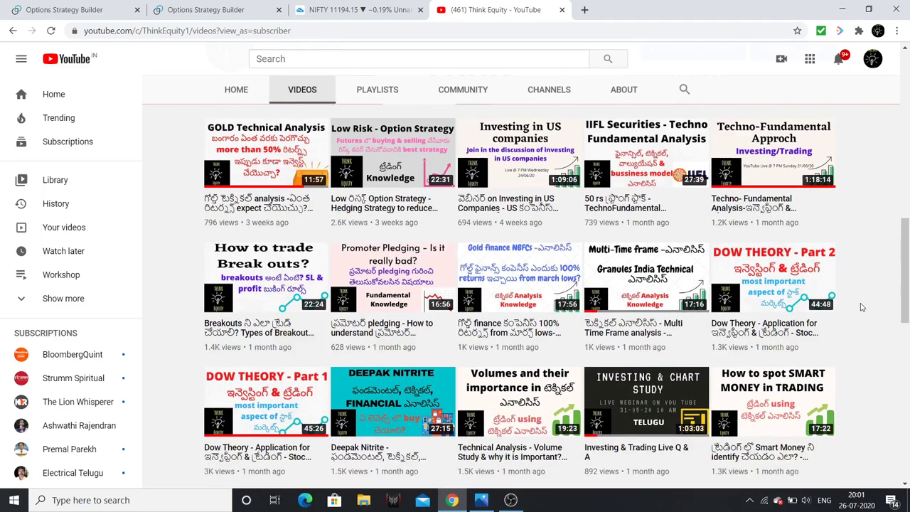
scroll(871, 301, down, 3)
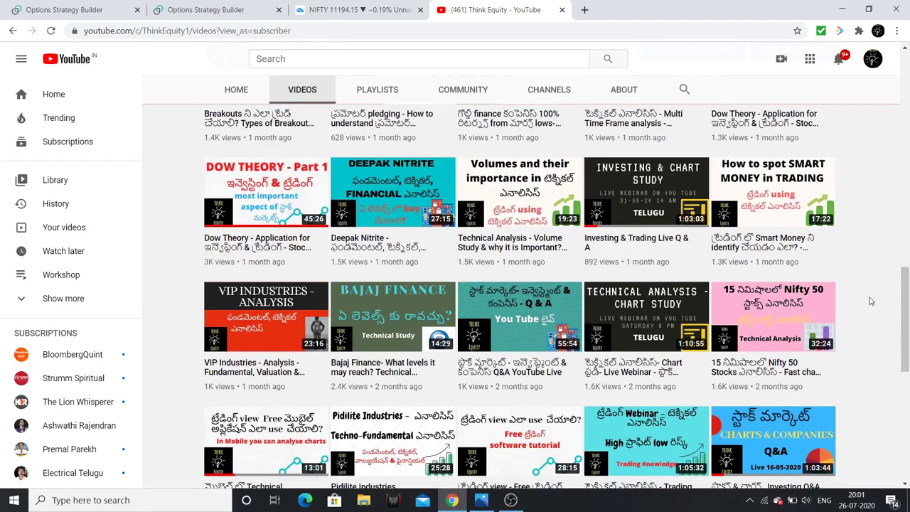
scroll(864, 297, down, 3)
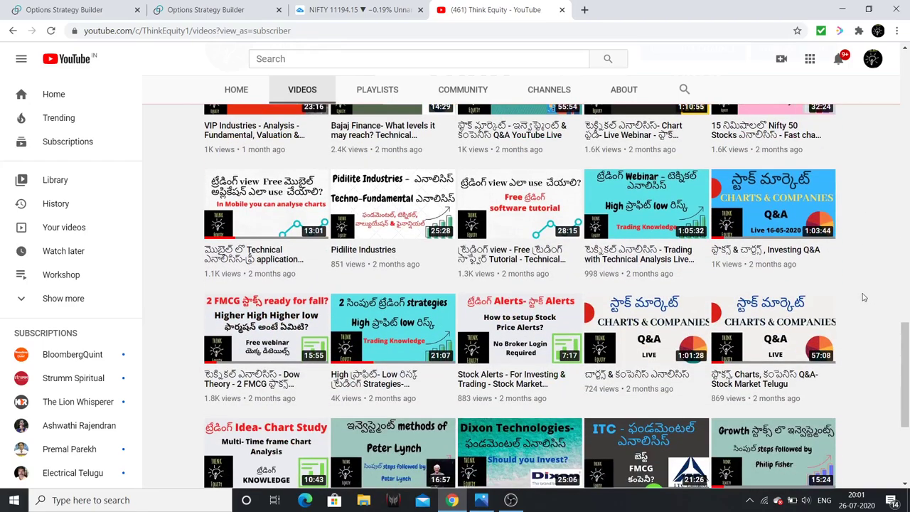
scroll(864, 305, up, 8)
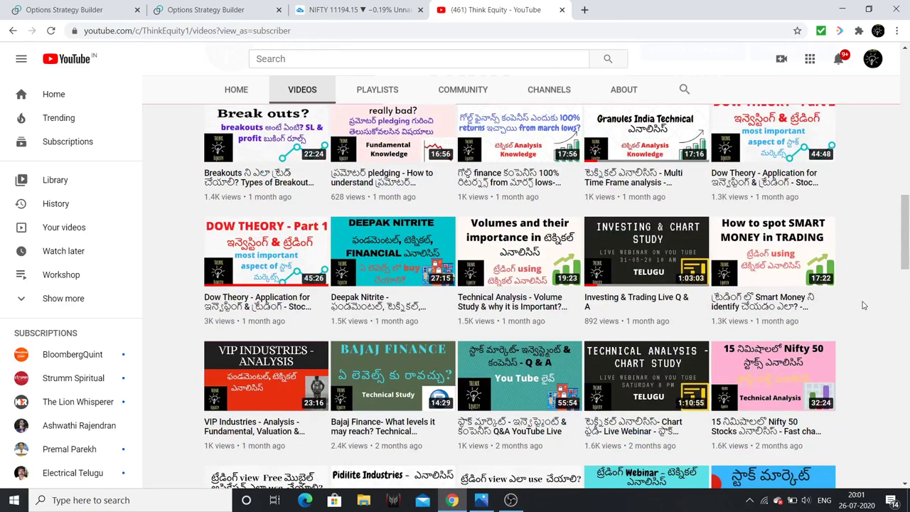
scroll(864, 306, up, 2)
scroll(864, 306, down, 9)
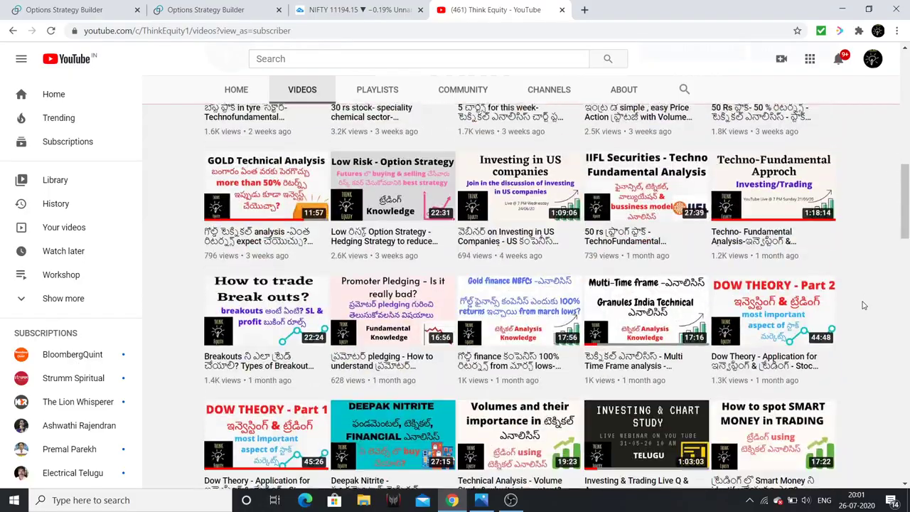
scroll(864, 305, down, 6)
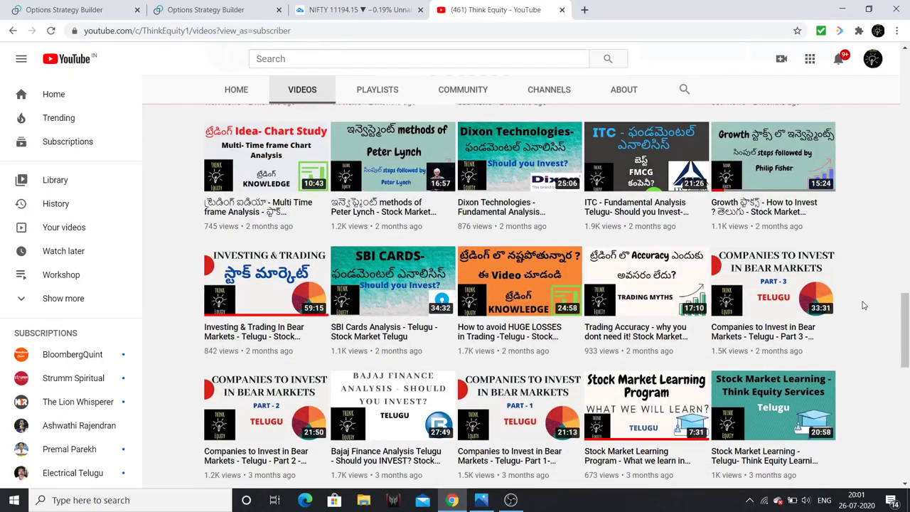
scroll(865, 305, up, 14)
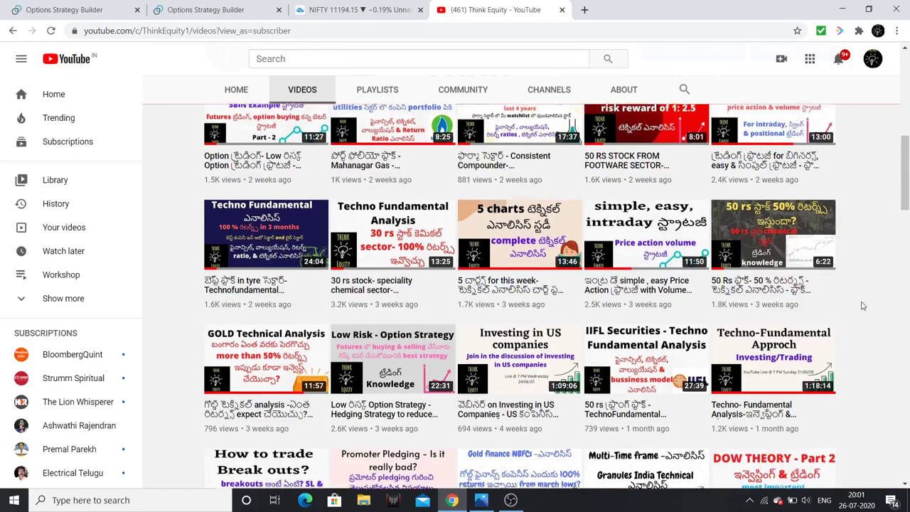
scroll(863, 306, up, 10)
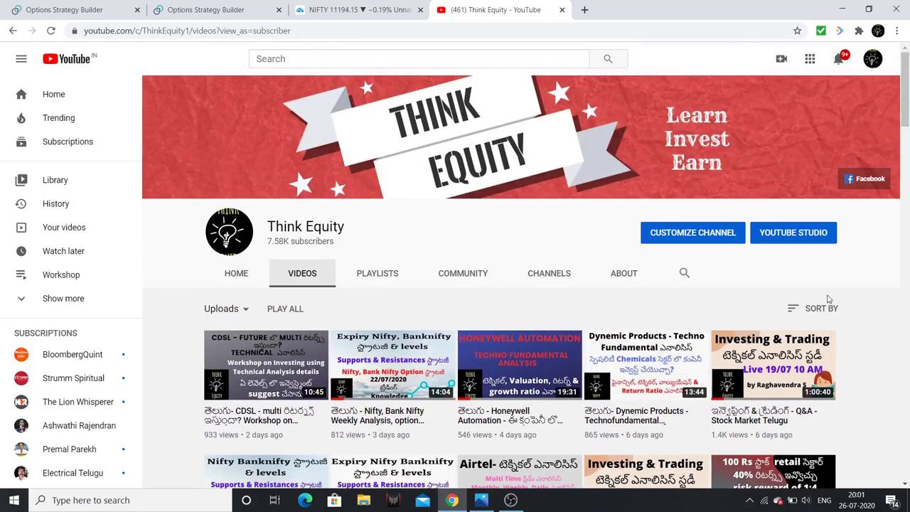
scroll(871, 309, down, 4)
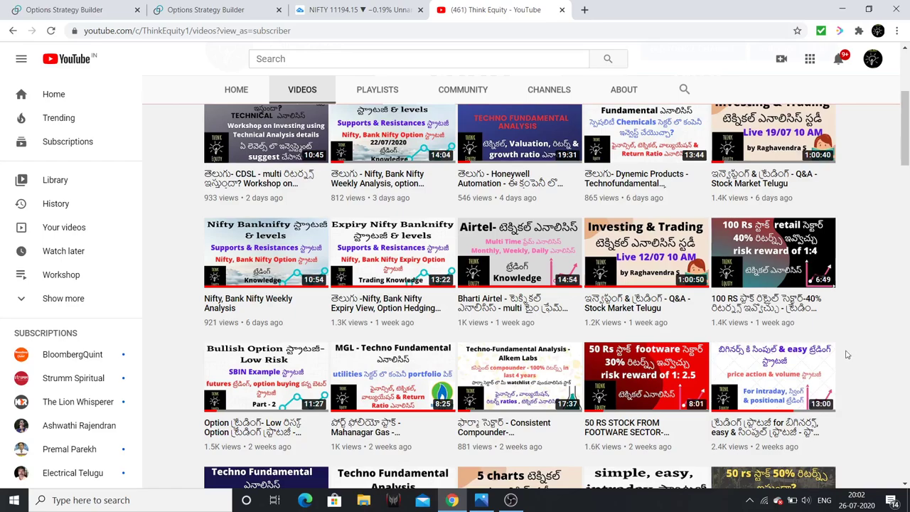
Switch to the TradingView NIFTY 75-minute chart and dismiss the advertisement covering it
click(348, 10)
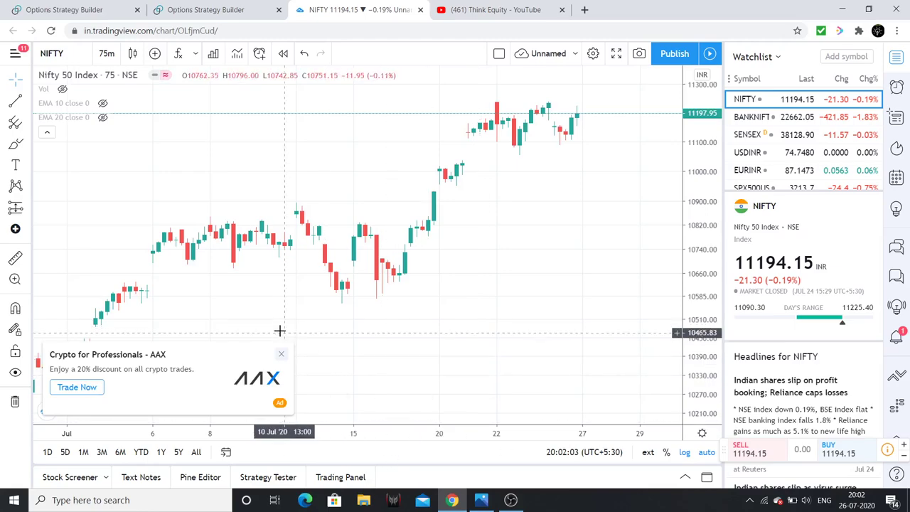
click(281, 353)
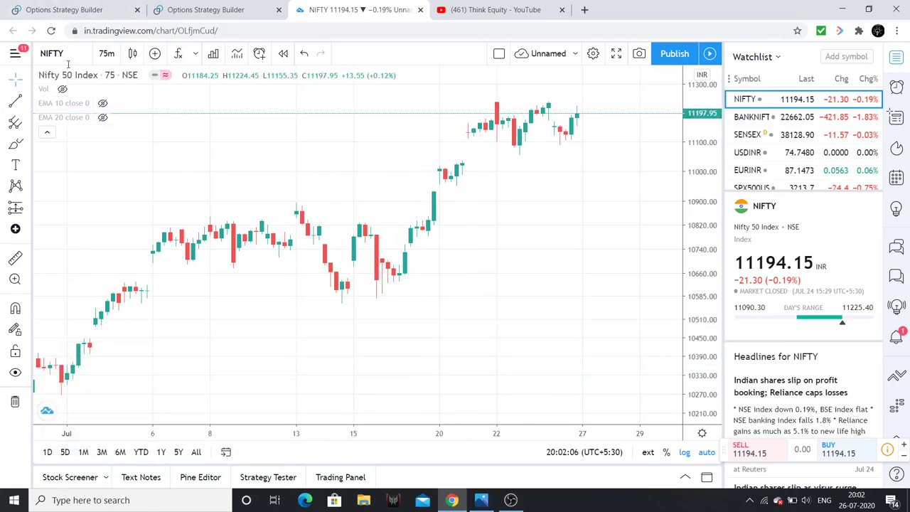
drag(706, 352, 706, 387)
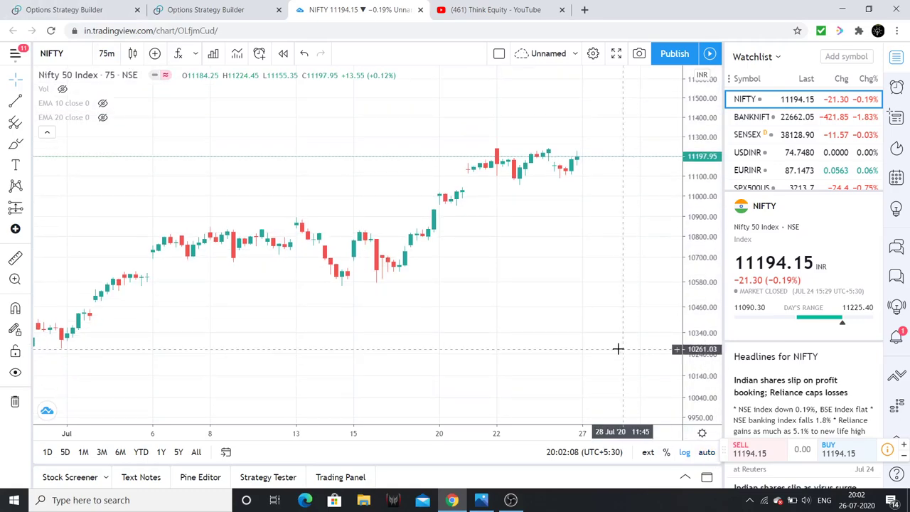
click(707, 449)
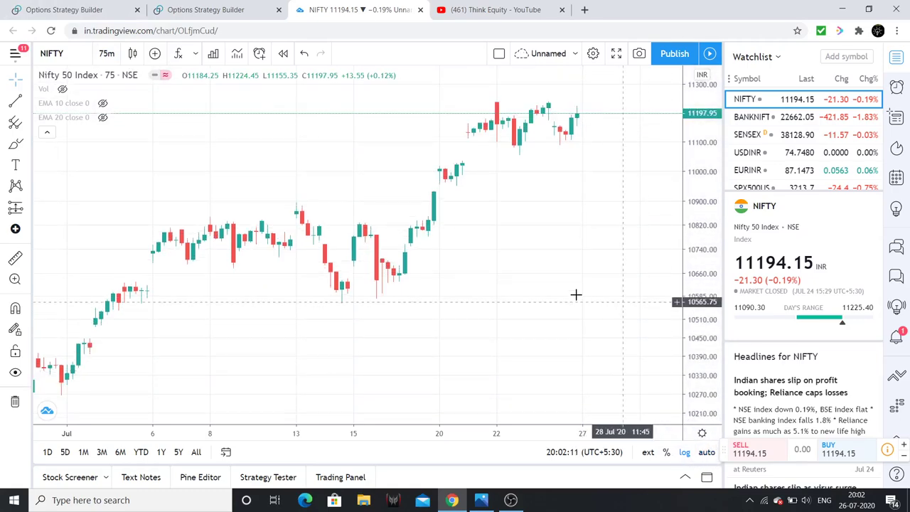
drag(575, 302, 586, 368)
Draw a horizontal trend line along the recent highs at about 11,245, from 16 to 29 July
click(15, 102)
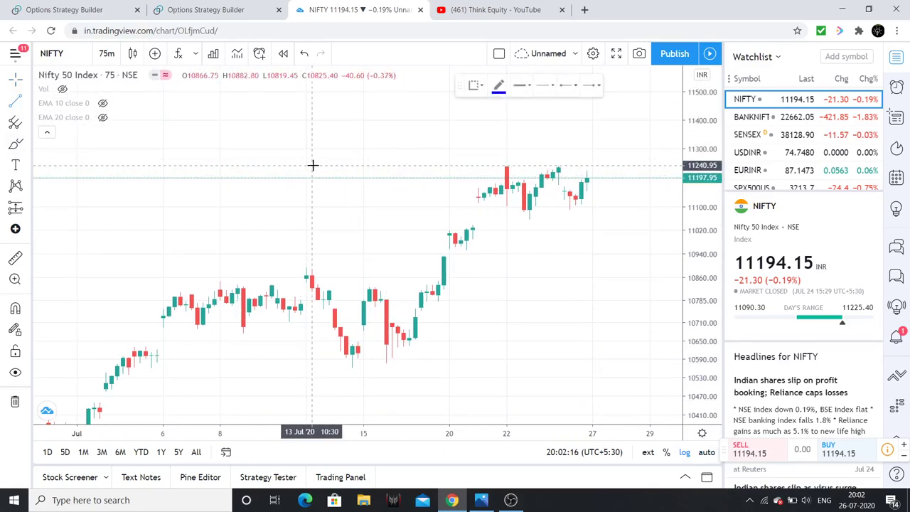
click(409, 164)
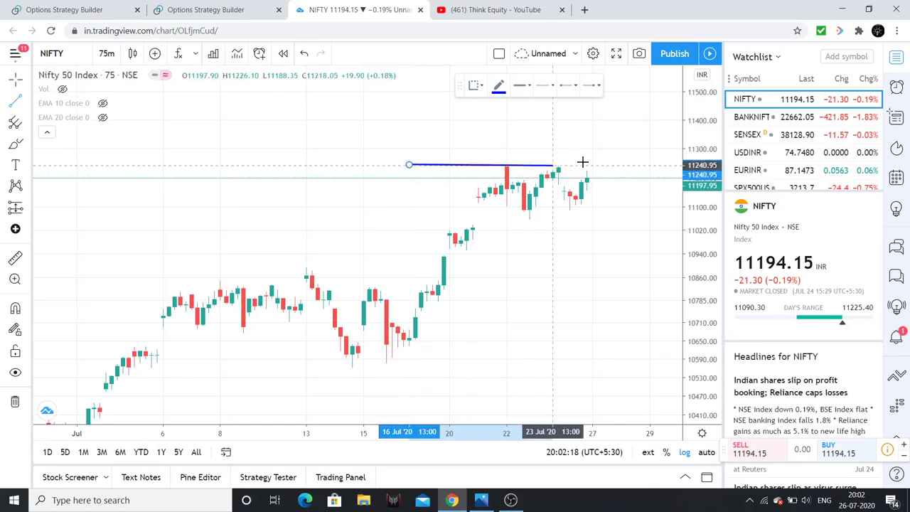
click(654, 165)
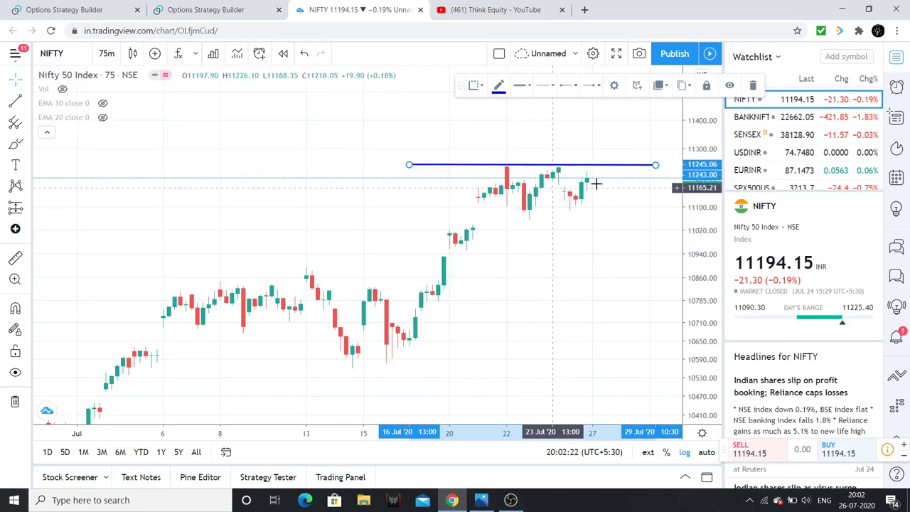
Draw two horizontal trend lines below the price: about 11,033 from 16 to 28 July and about 10,845 from 6 to 29 July
click(14, 100)
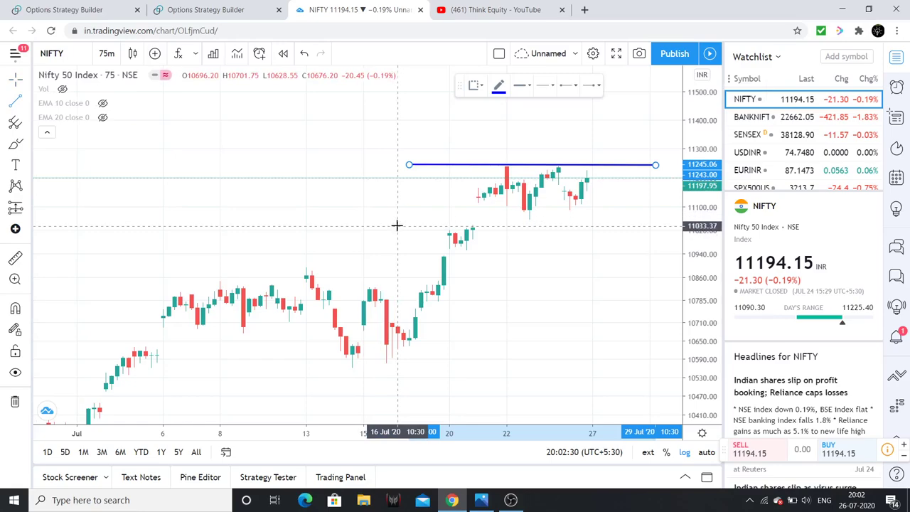
click(397, 226)
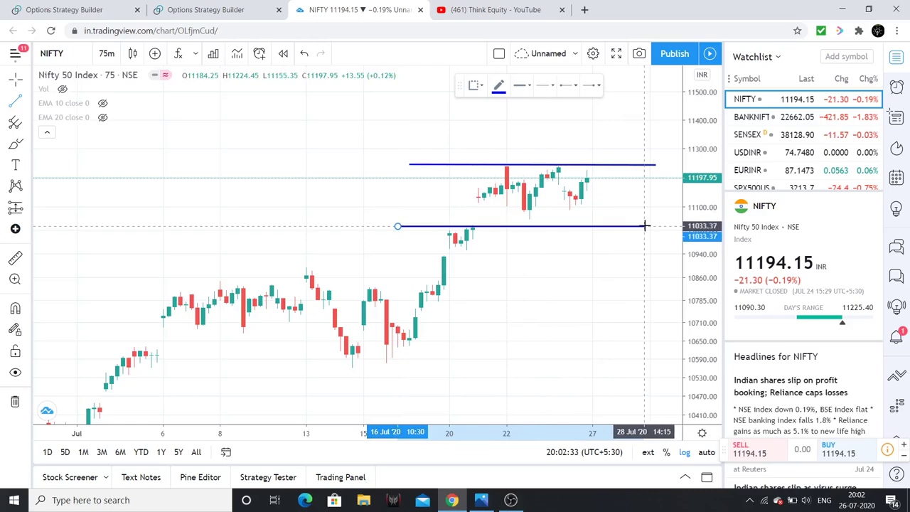
click(644, 226)
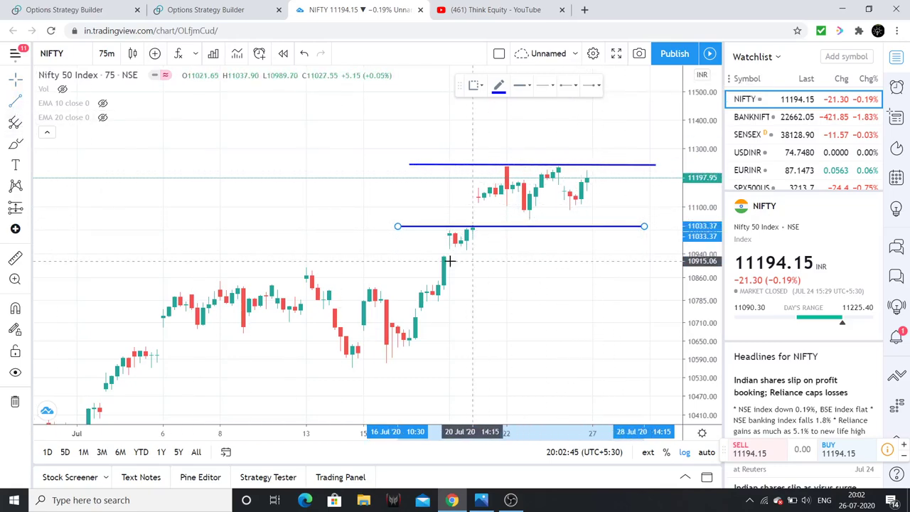
click(162, 282)
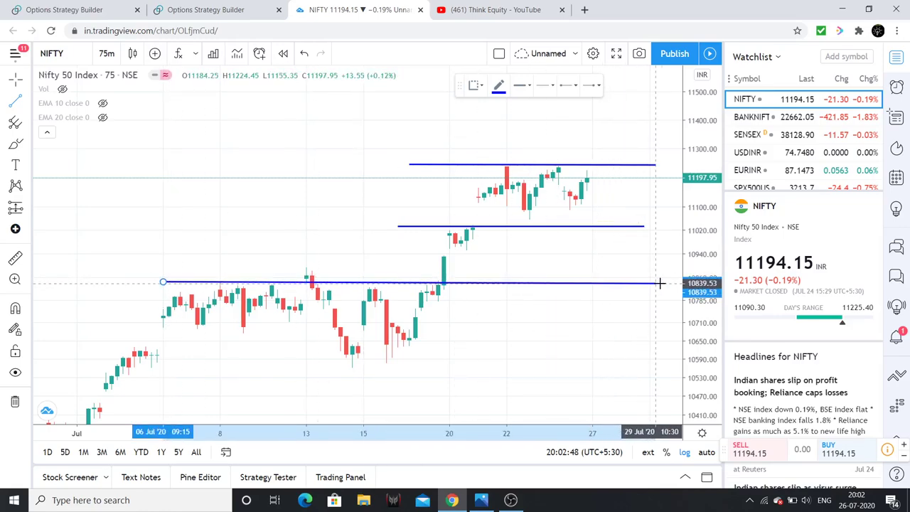
click(668, 282)
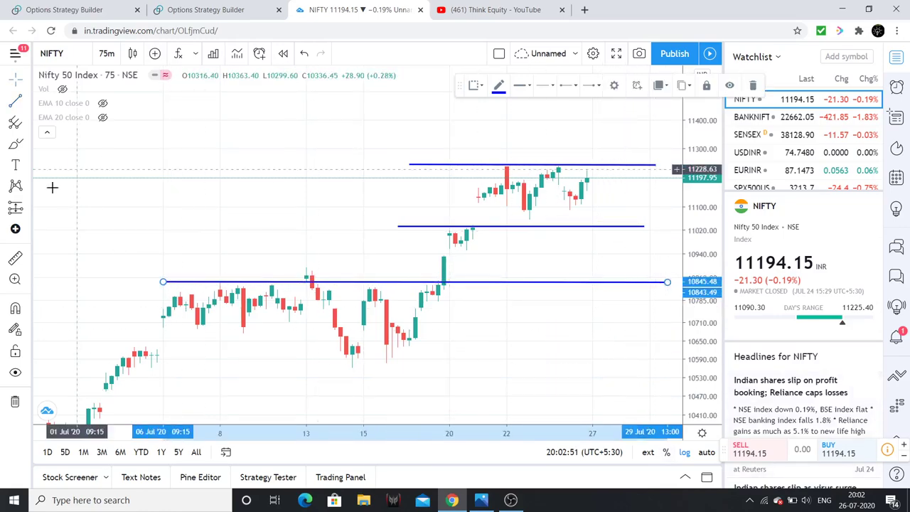
Add bordered text labels under the two lower lines: 10850 for the lowest and 11000 for the middle one
click(541, 296)
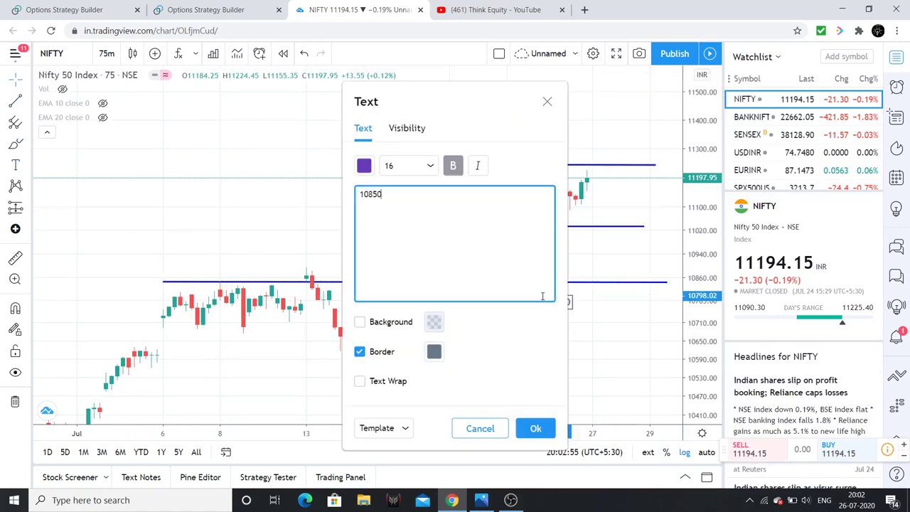
click(609, 270)
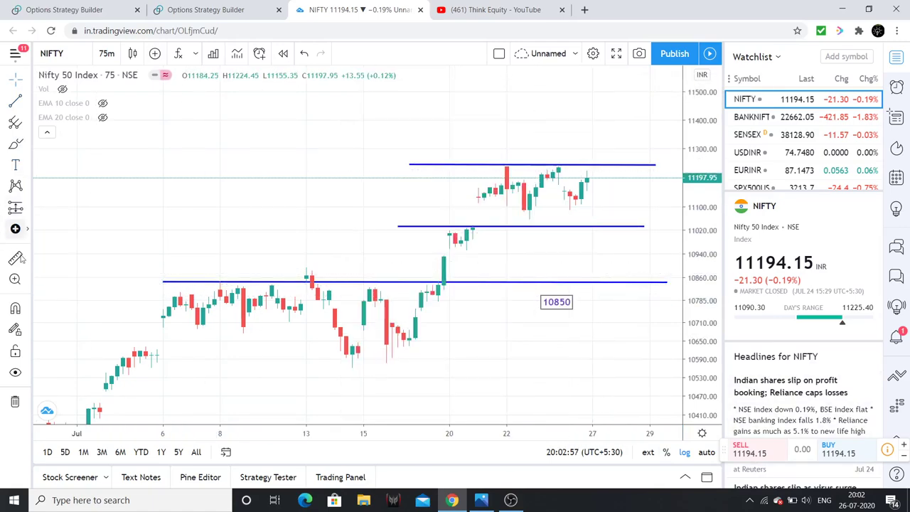
click(16, 165)
click(559, 235)
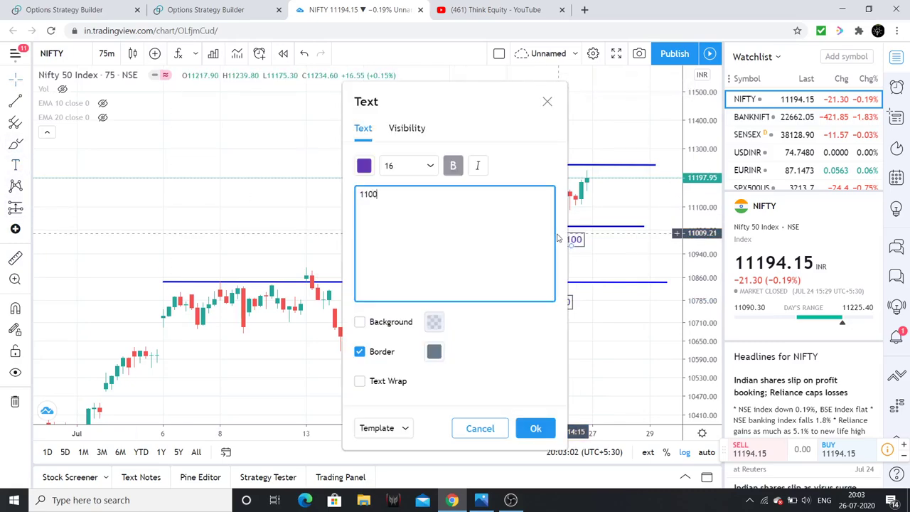
click(536, 431)
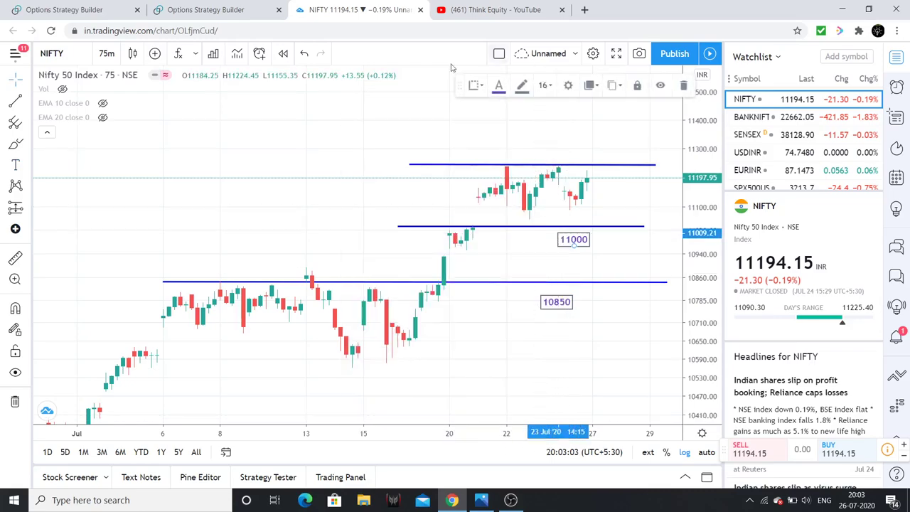
Add a bordered text label reading 11250 above the uppermost trend line
click(16, 165)
click(426, 141)
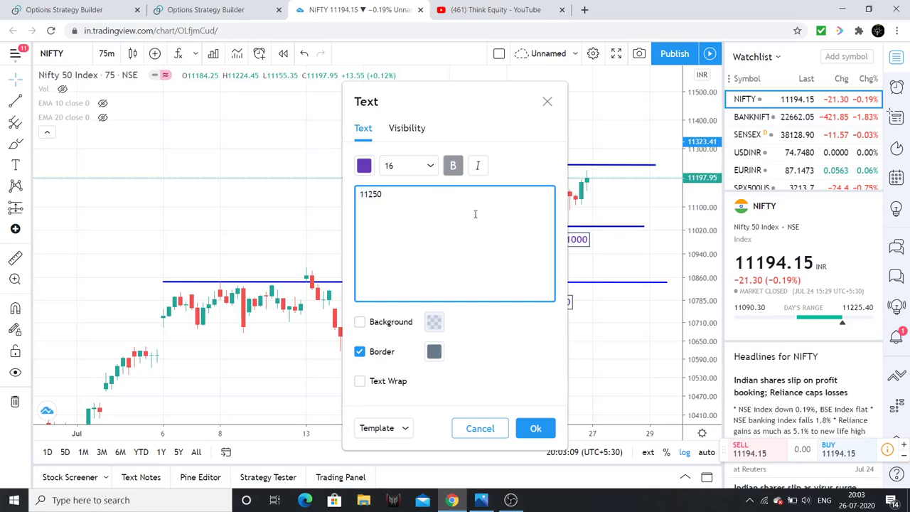
click(536, 428)
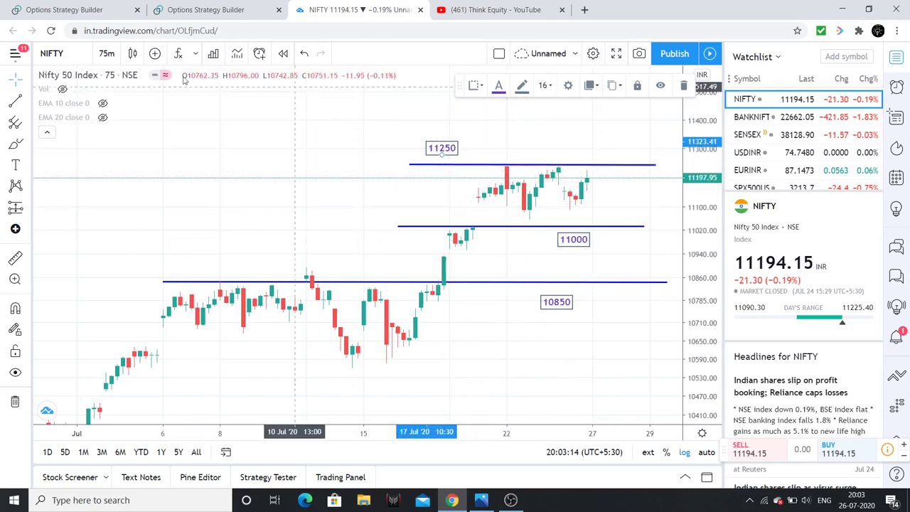
Change the chart to the 1-day interval and auto-fit the price scale to show the history back to February
click(106, 53)
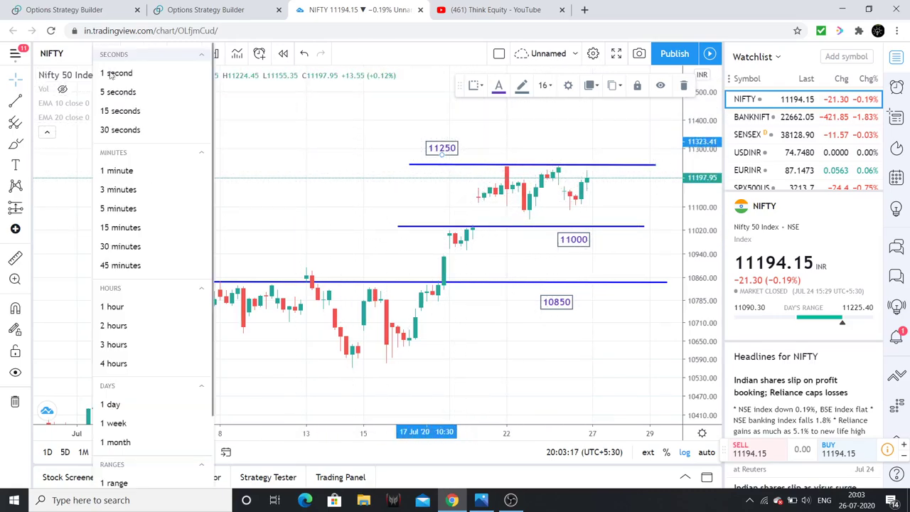
click(122, 403)
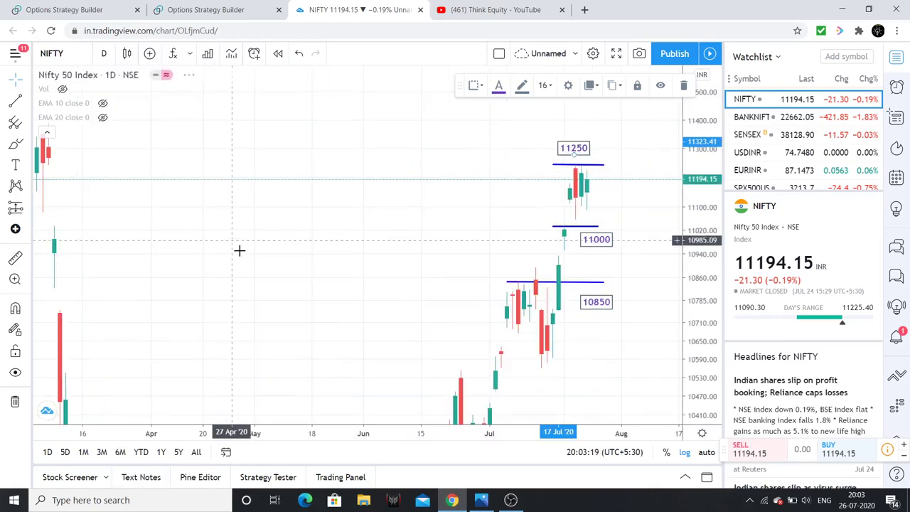
click(706, 454)
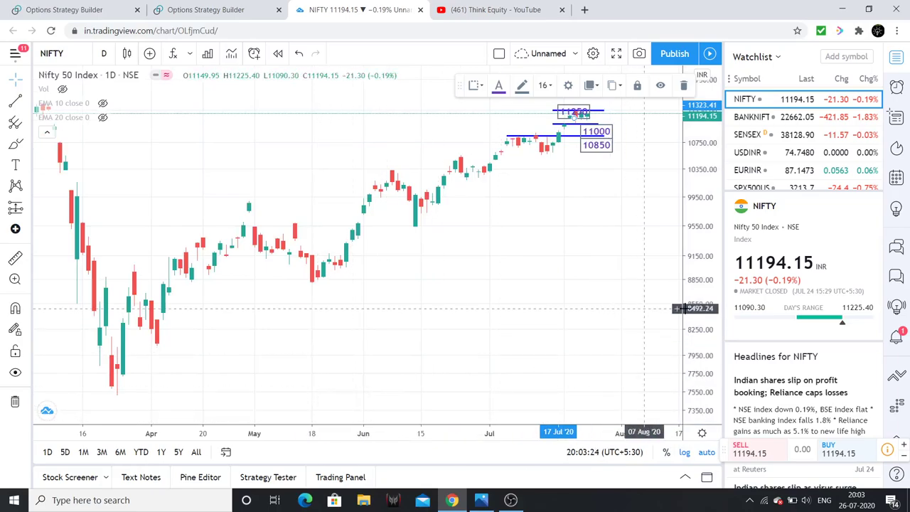
drag(498, 247, 584, 331)
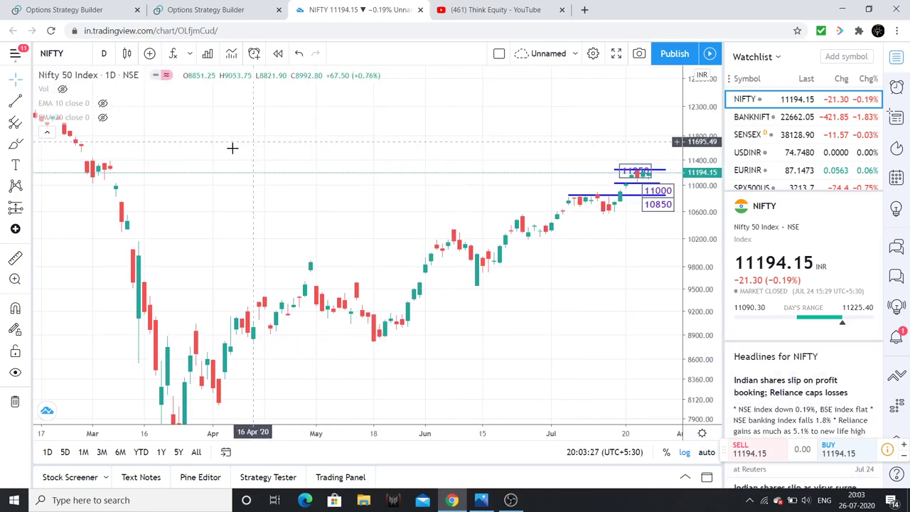
Draw a near-horizontal trend line at about 11,450 from 25 February to 31 July across the daily chart
click(69, 149)
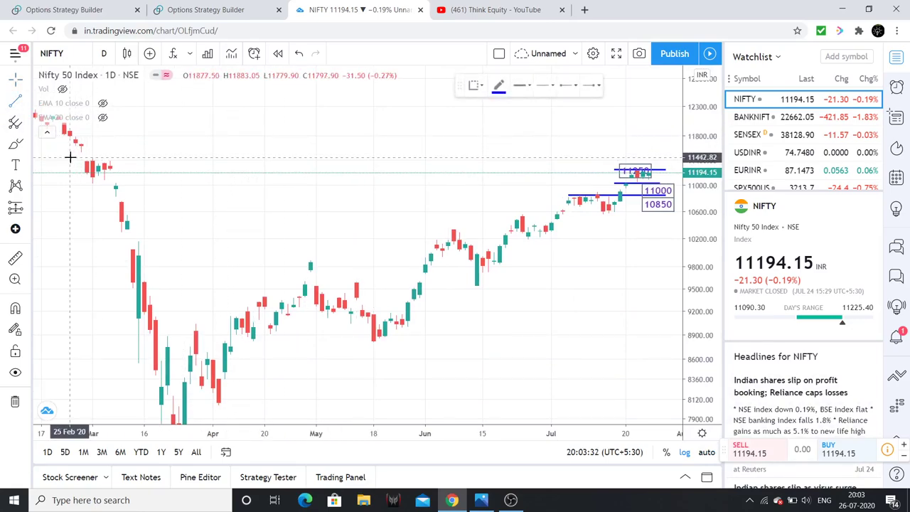
click(671, 151)
drag(661, 135, 676, 156)
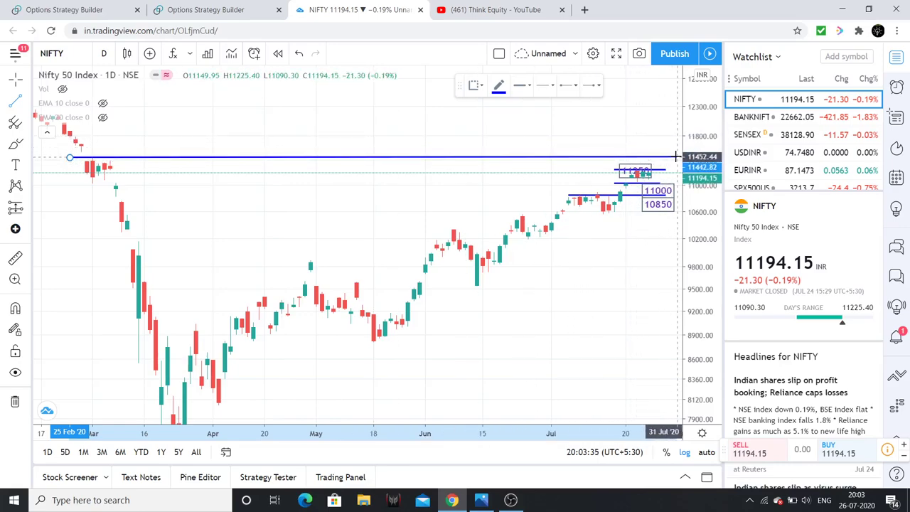
Add a bordered text label reading 11450 above the July end of the long resistance line
drag(605, 346, 514, 346)
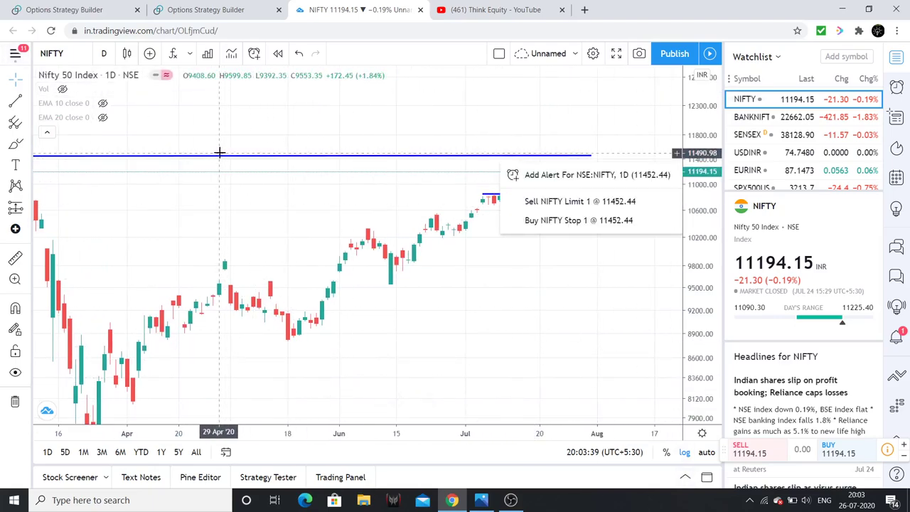
click(15, 164)
click(550, 171)
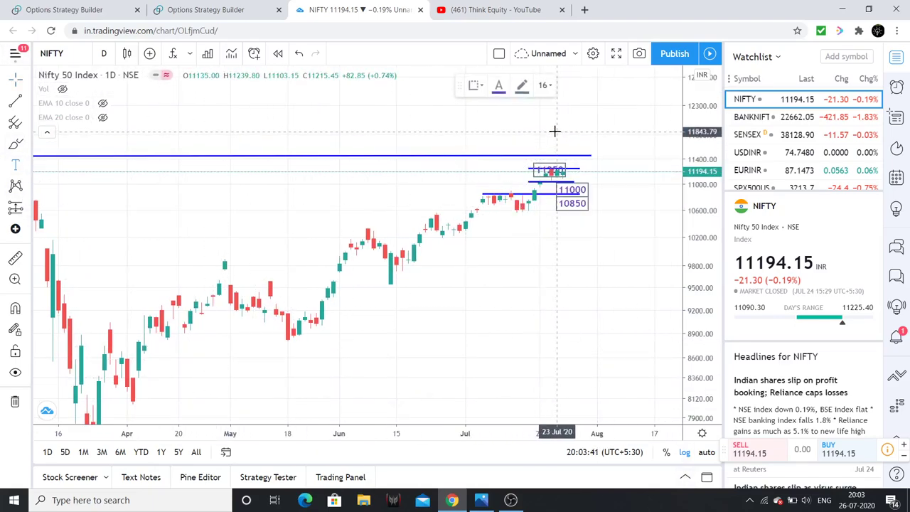
click(559, 147)
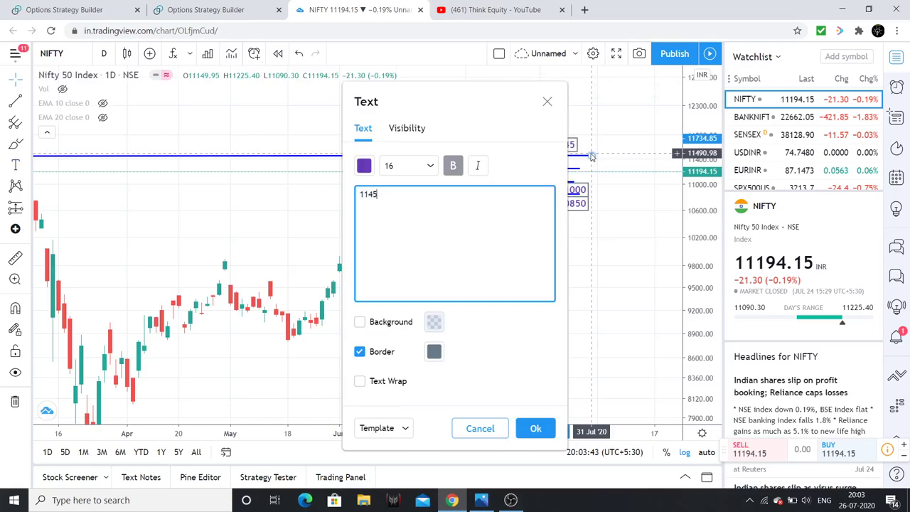
text(11450)
click(536, 428)
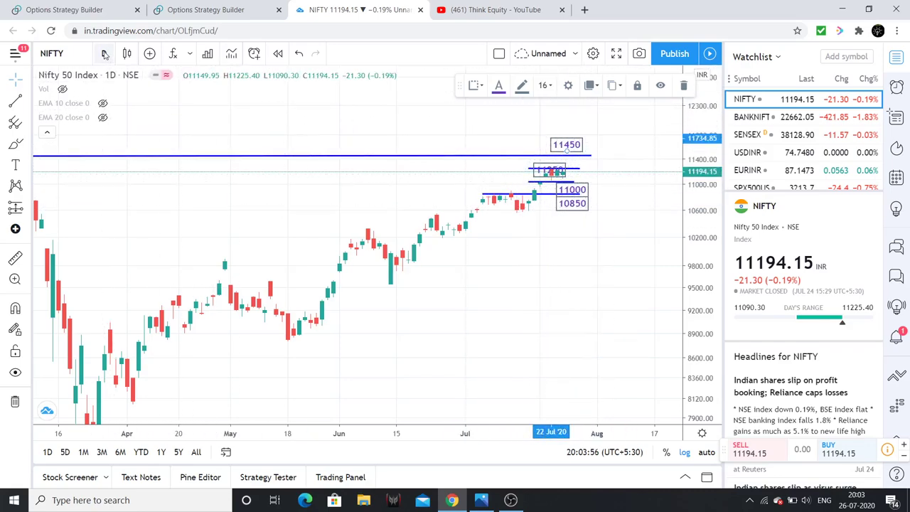
Change the chart to the 75-minute interval and rescale the price axis so all four labelled levels fit
text(75)
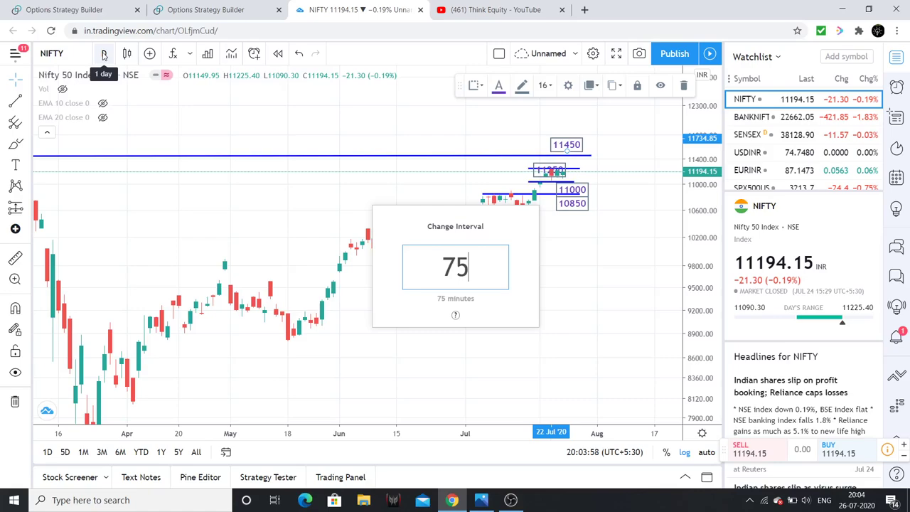
key(Return)
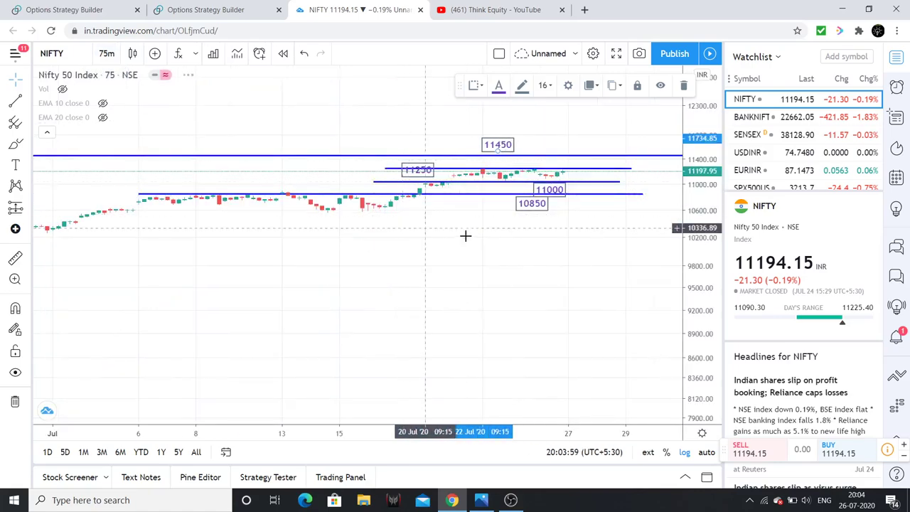
click(706, 453)
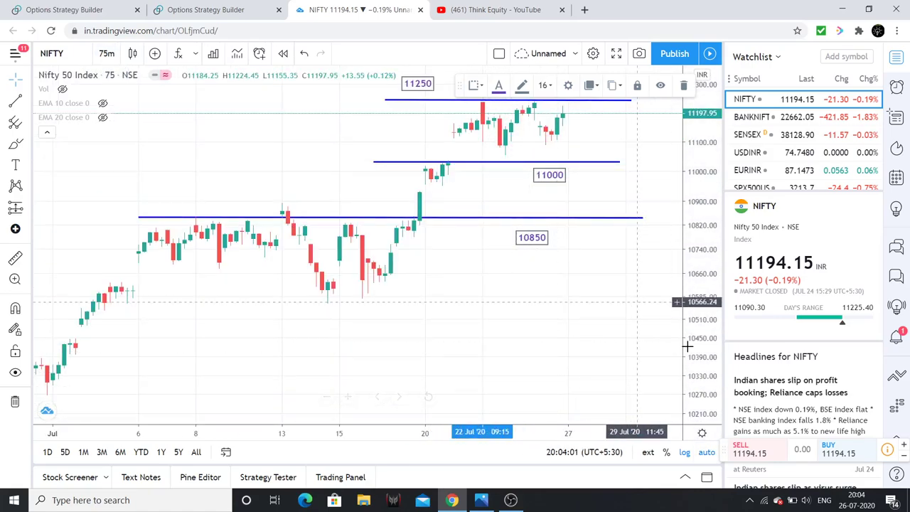
drag(697, 243, 704, 283)
drag(702, 244, 703, 292)
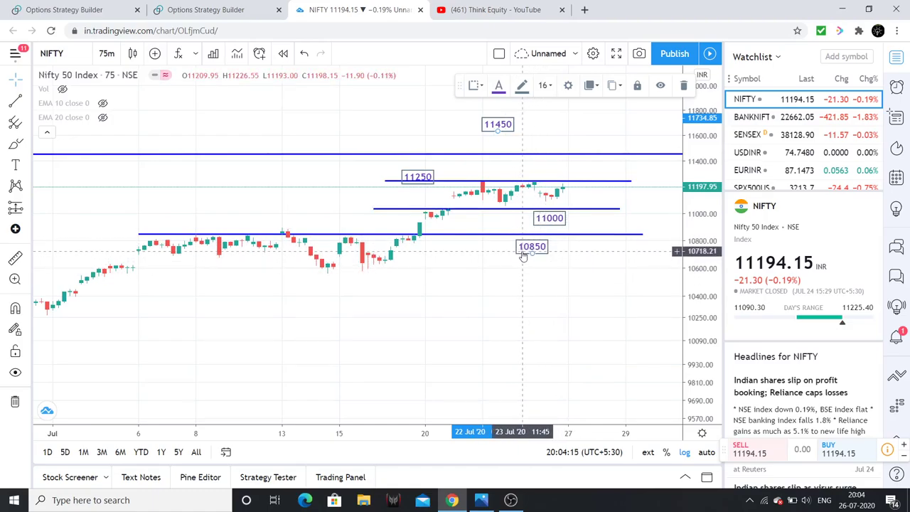
Switch to Opstra Options Analytics and compare the July and August NIFTY strategies with the levels marked on the TradingView chart
click(189, 11)
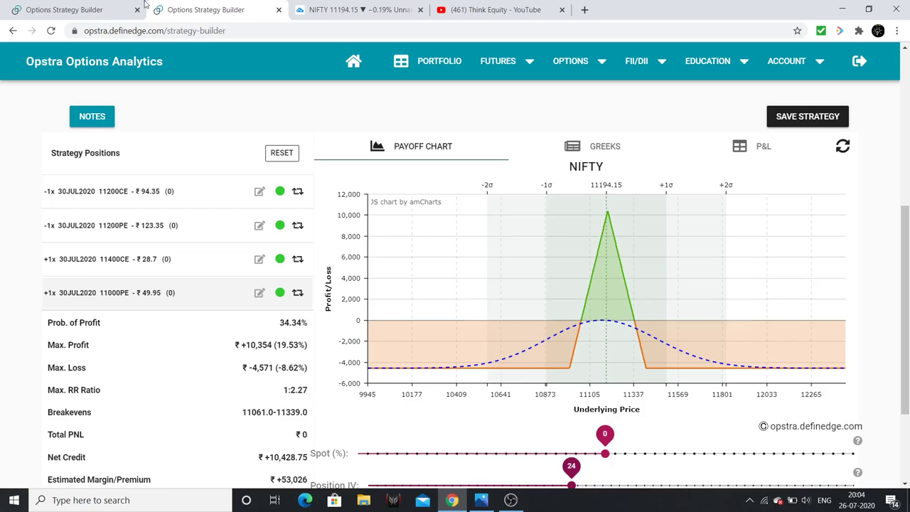
click(103, 4)
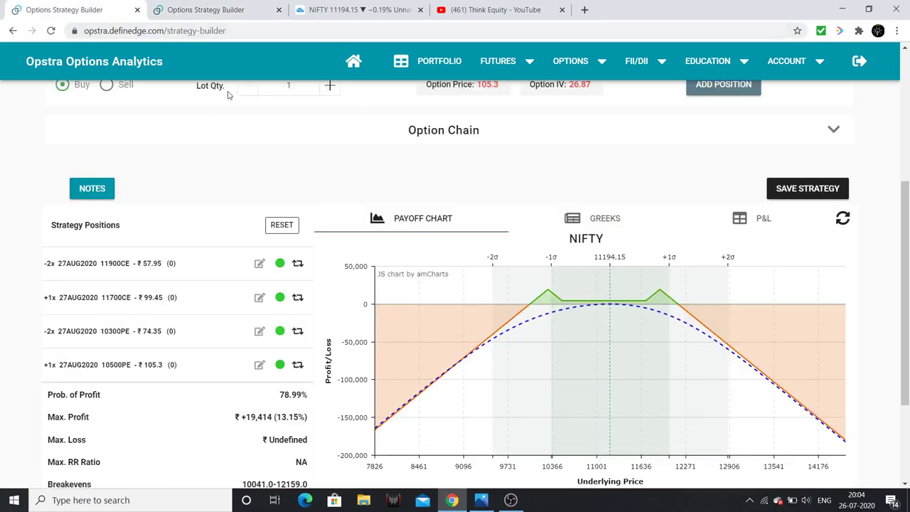
click(199, 7)
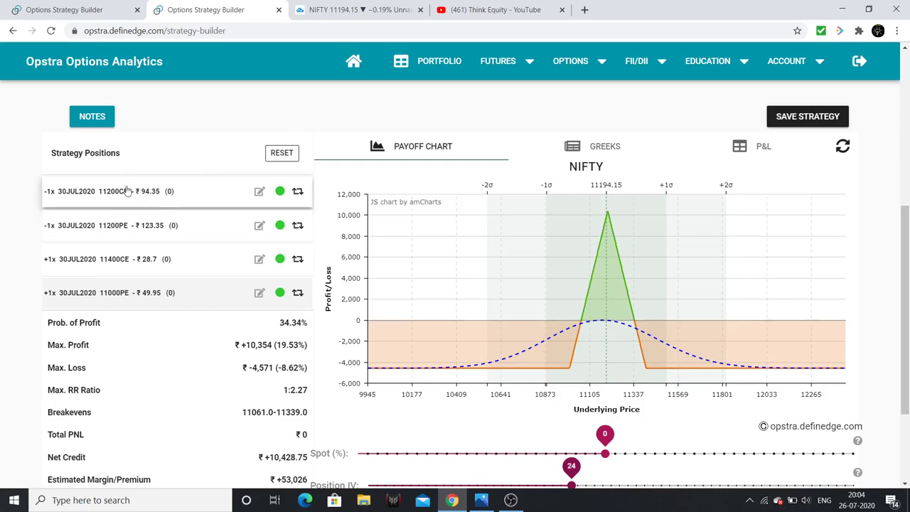
click(355, 10)
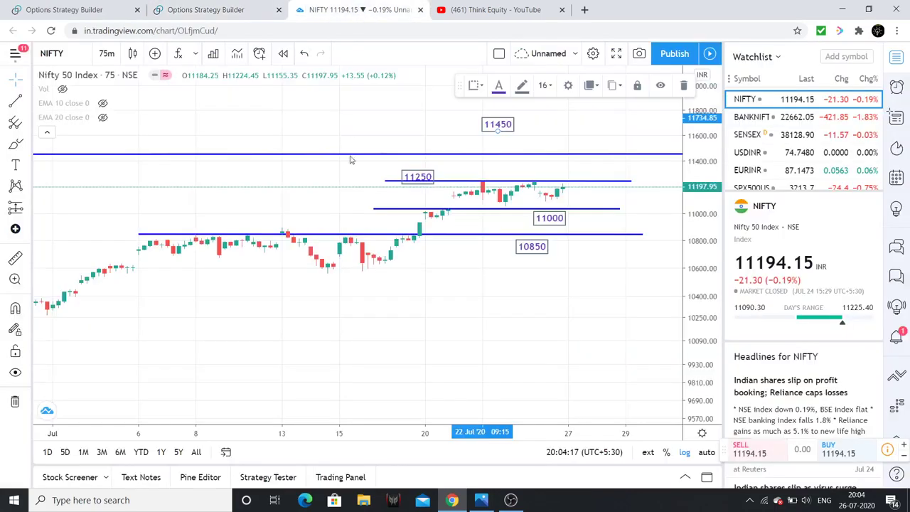
click(214, 9)
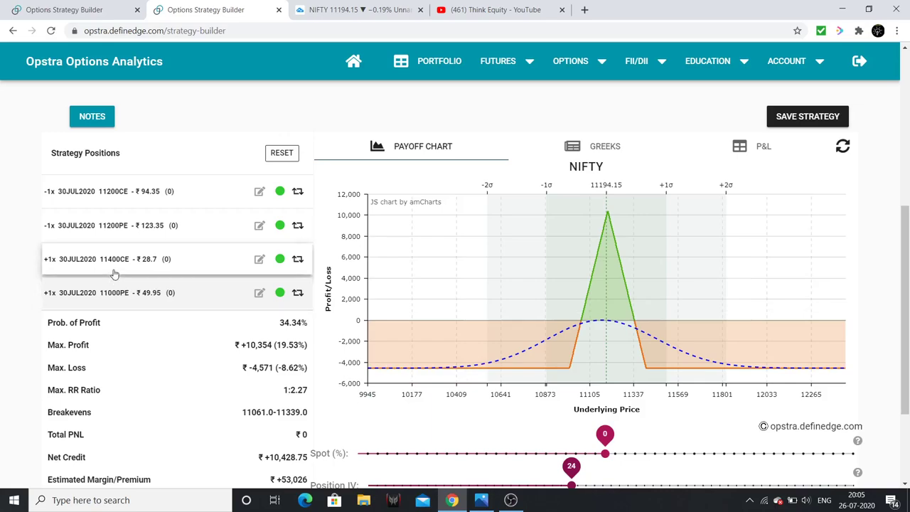
click(347, 6)
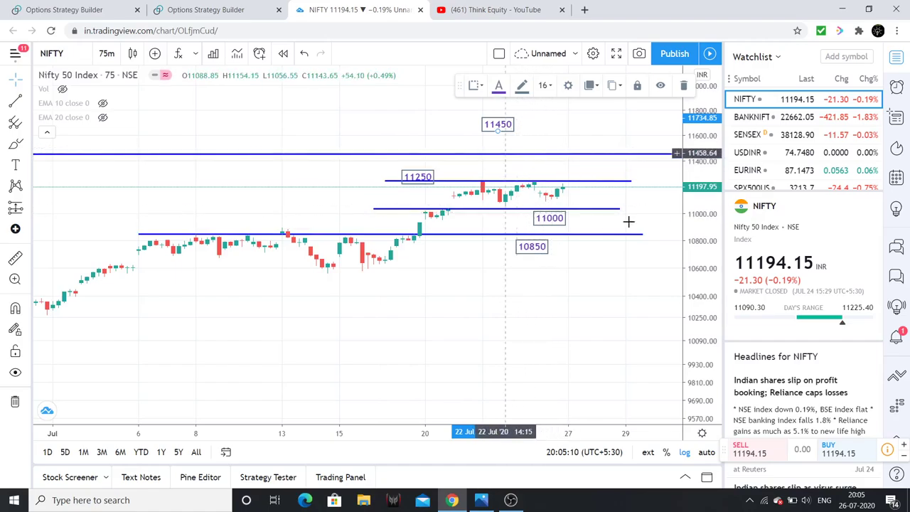
click(502, 8)
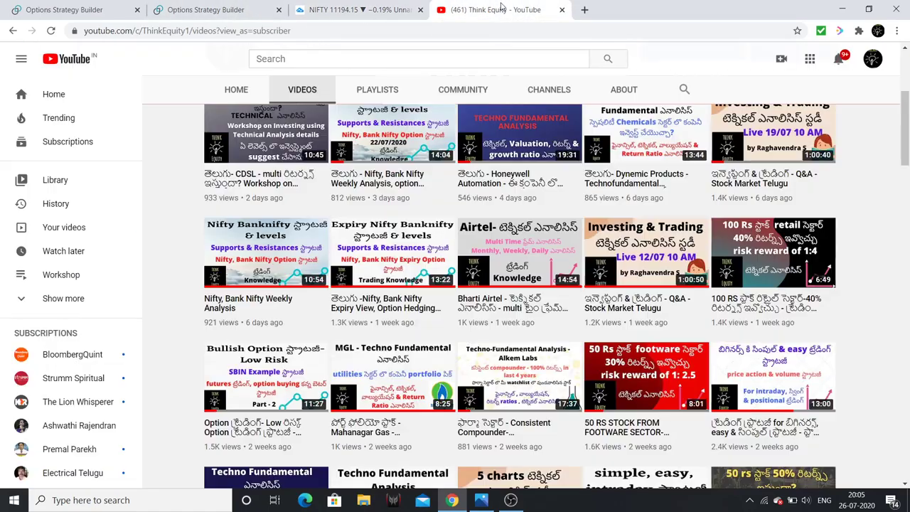
click(248, 5)
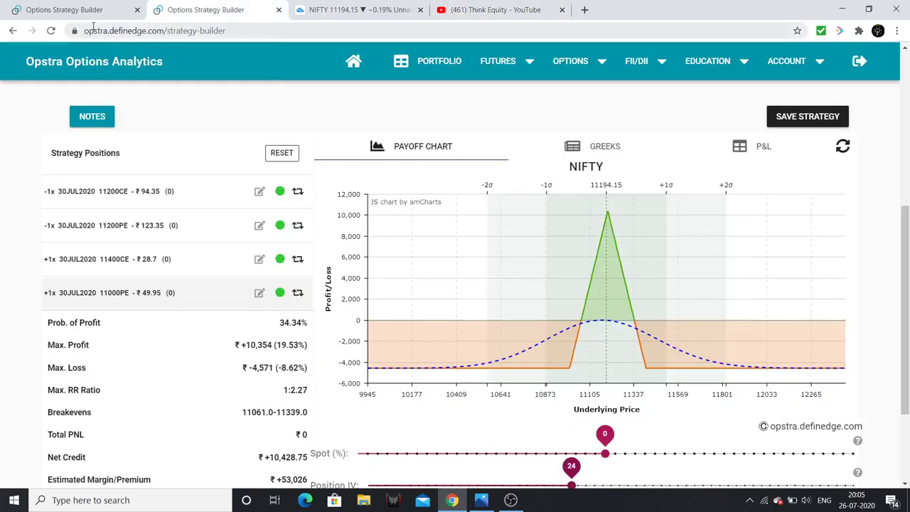
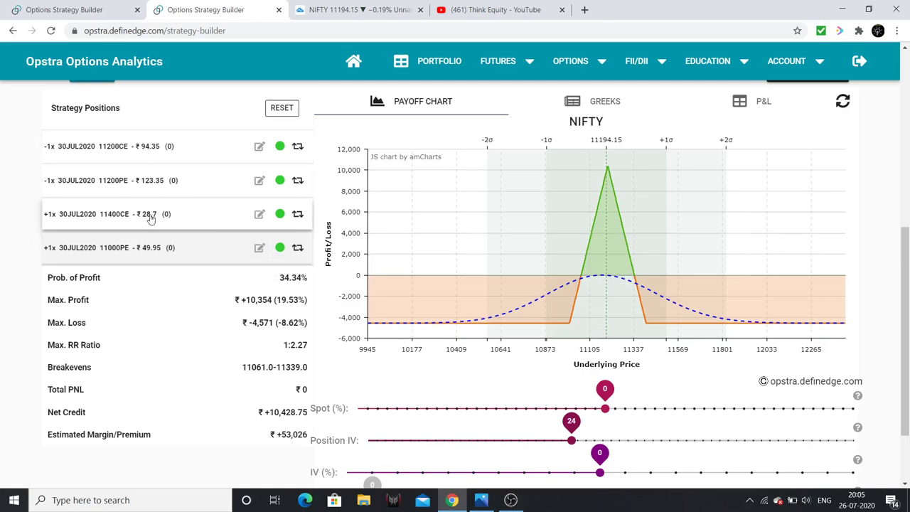
Change the strike of the bought 30JUL2020 call position to 11450
click(259, 213)
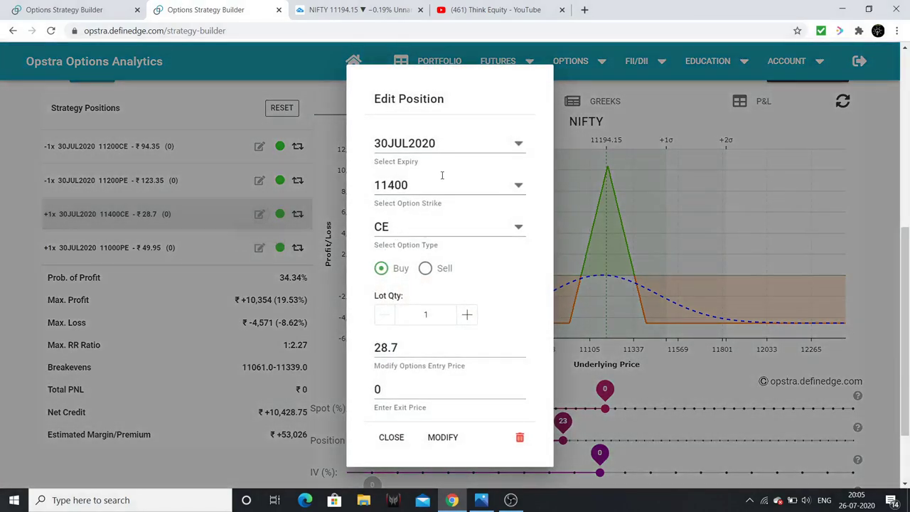
click(441, 184)
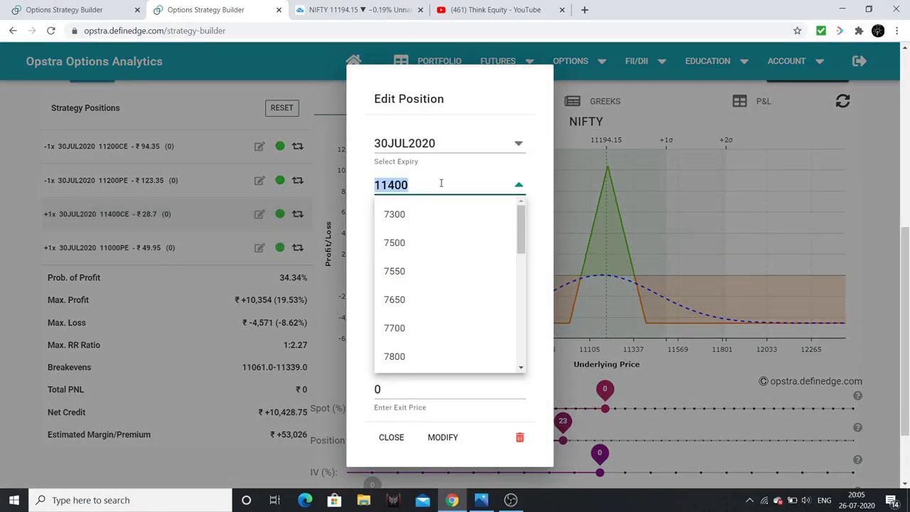
text(11450)
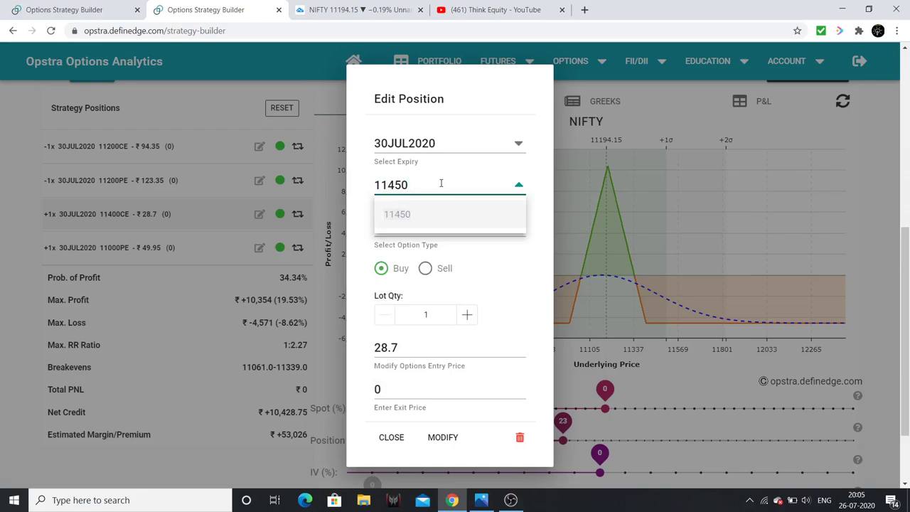
click(424, 214)
click(441, 437)
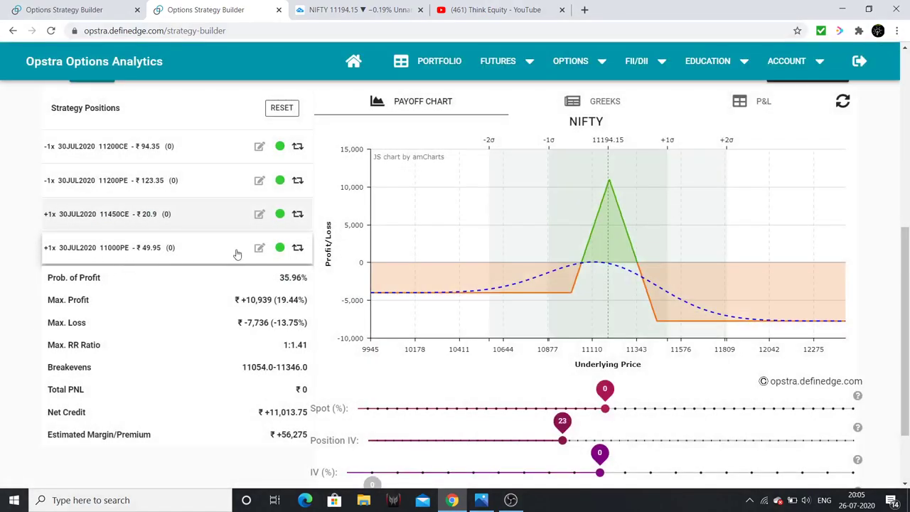
Change the strike of the bought 30JUL2020 put position to 10950
click(259, 247)
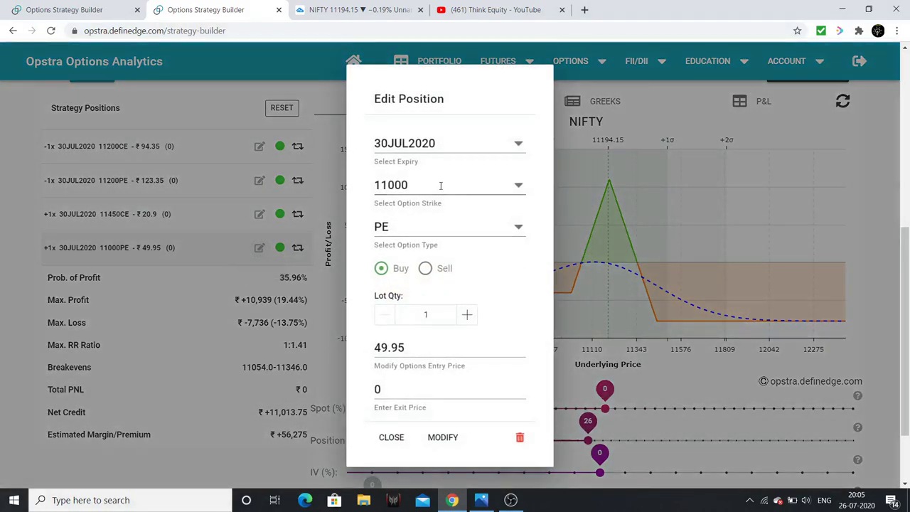
click(440, 186)
text(1095)
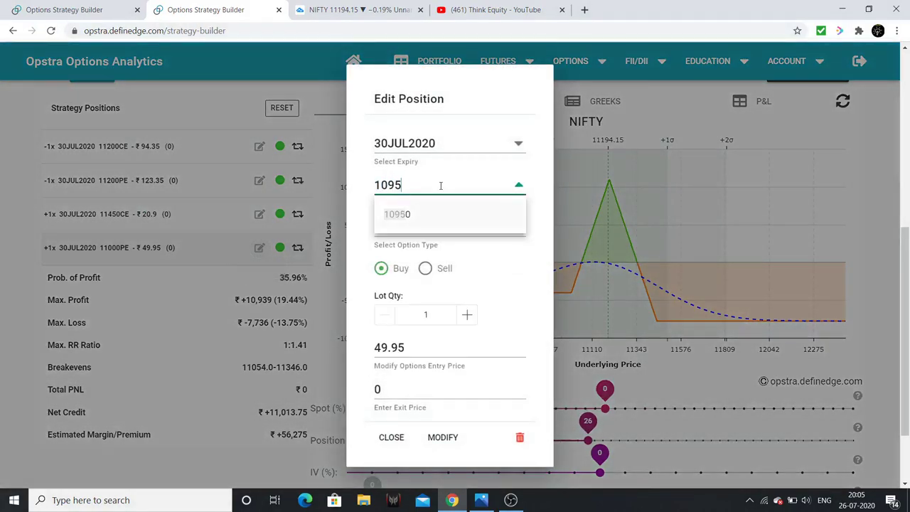
click(388, 226)
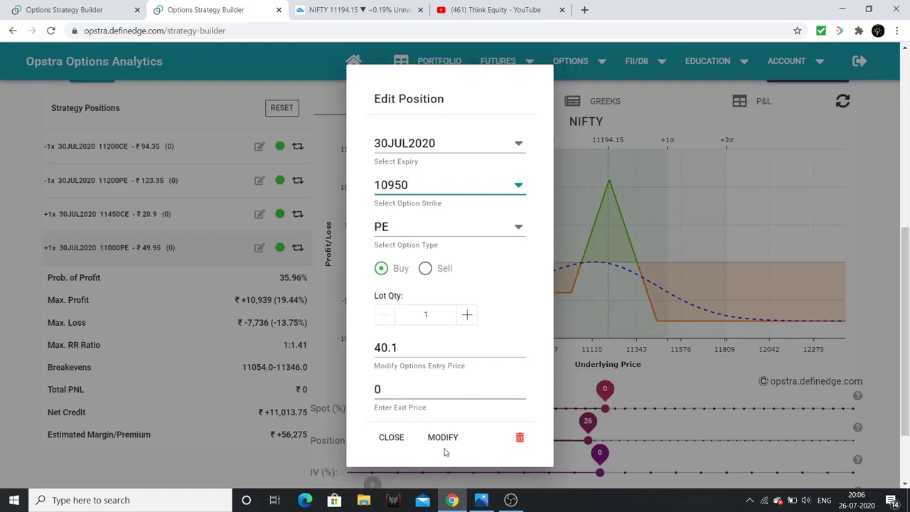
click(439, 437)
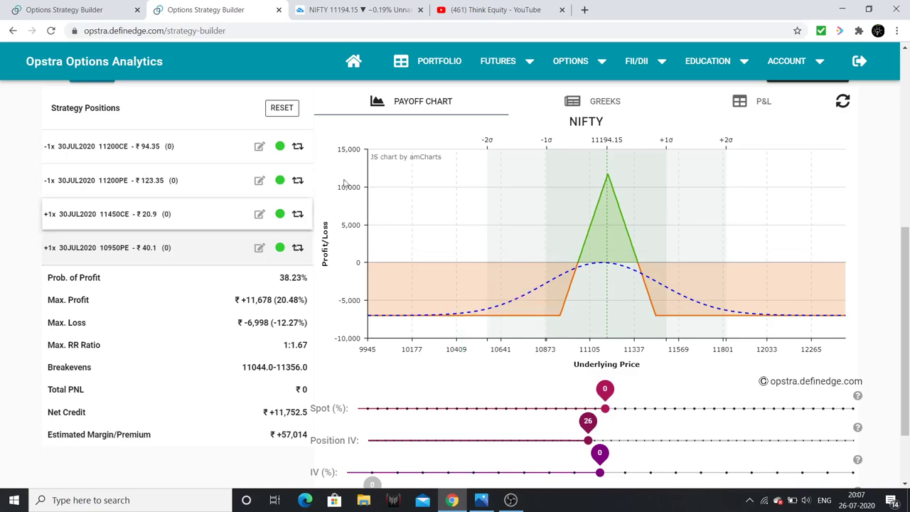
Examine the positions, margin and payoff of the August strategy and the full payoff chart of the July strategy
click(85, 9)
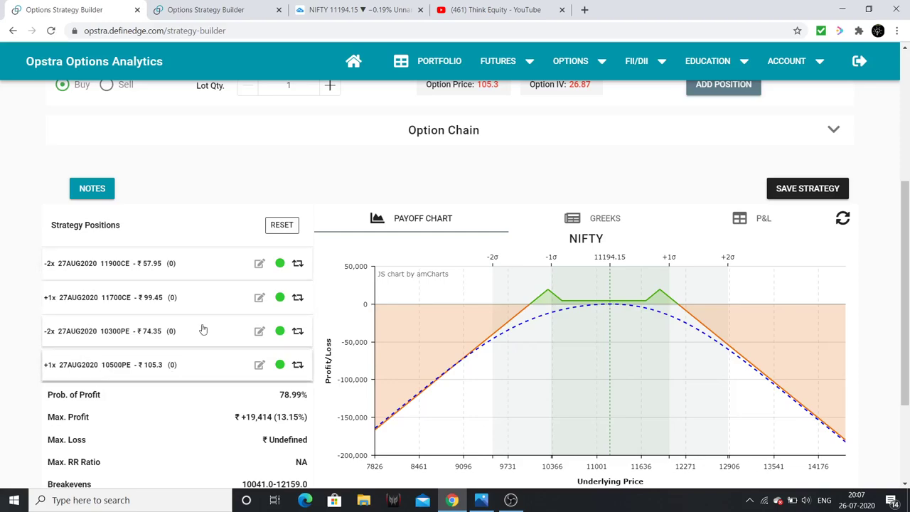
scroll(461, 330, down, 2)
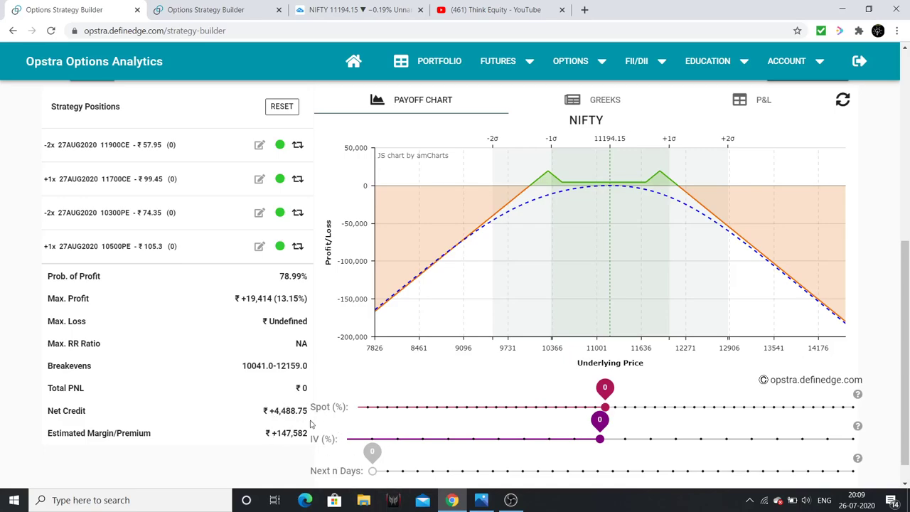
click(203, 10)
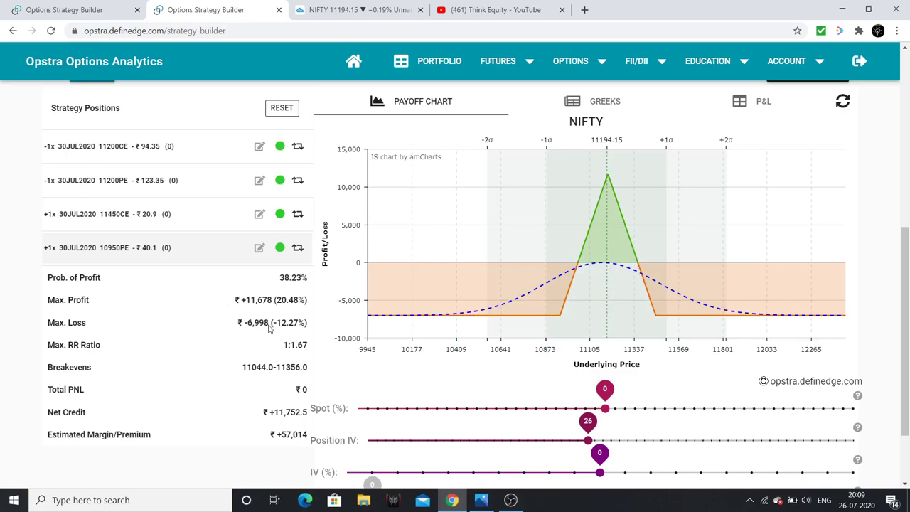
scroll(490, 288, up, 5)
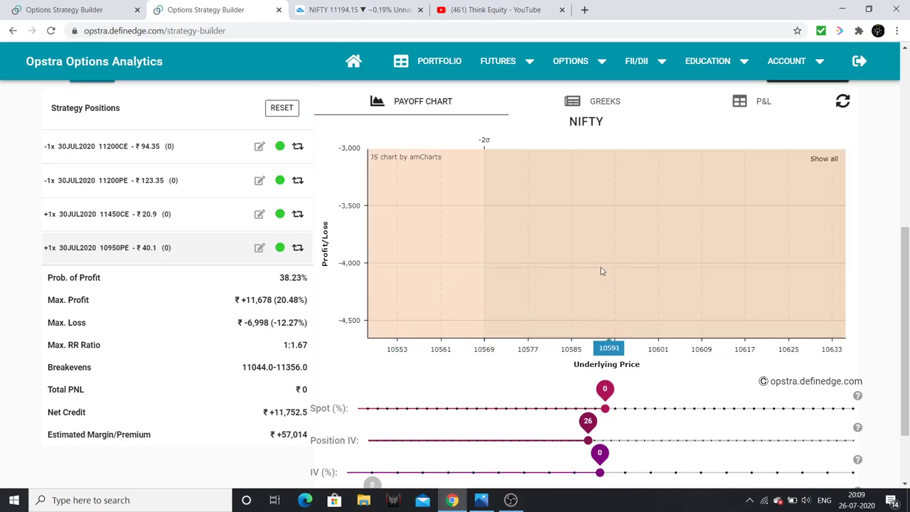
click(823, 159)
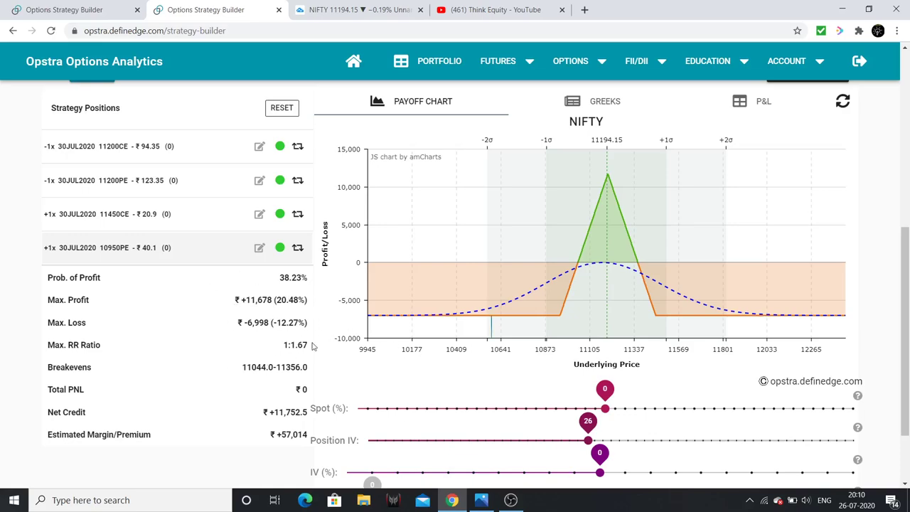
Recheck both option strategies against the marked levels and return to the NIFTY chart in TradingView
click(355, 10)
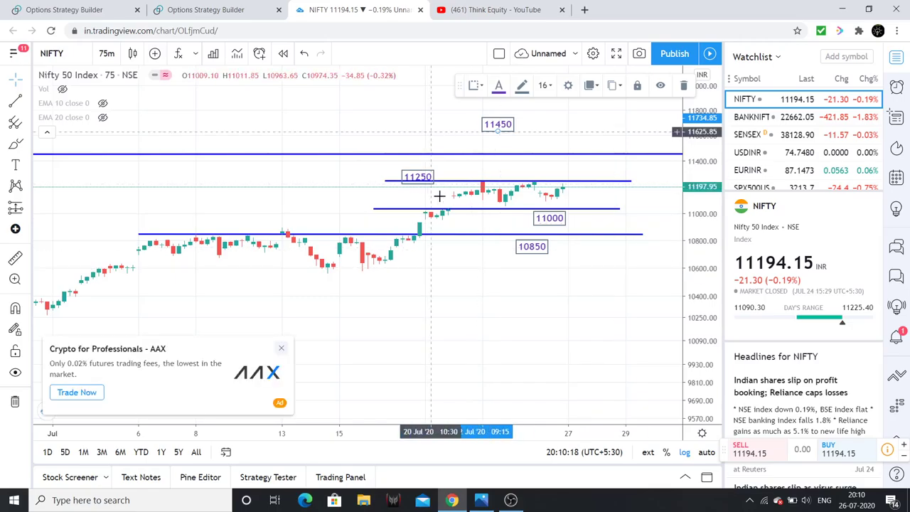
click(206, 9)
click(64, 9)
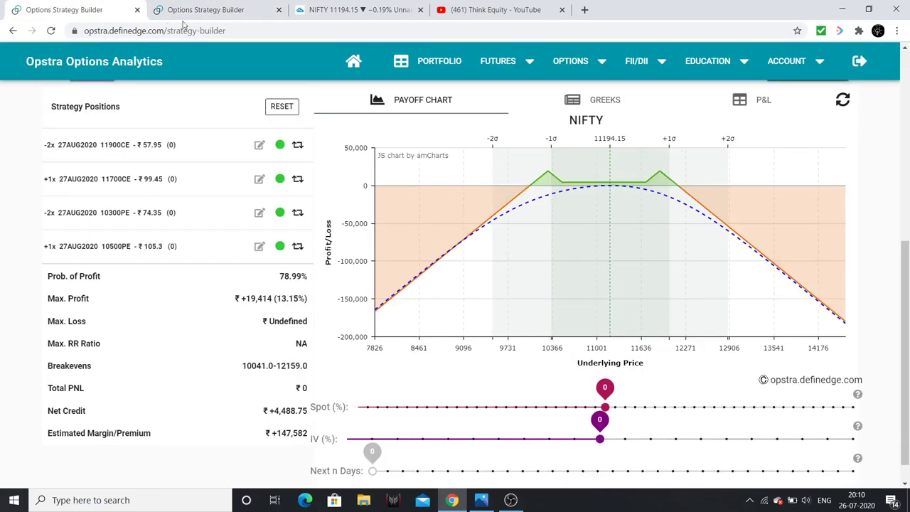
click(206, 9)
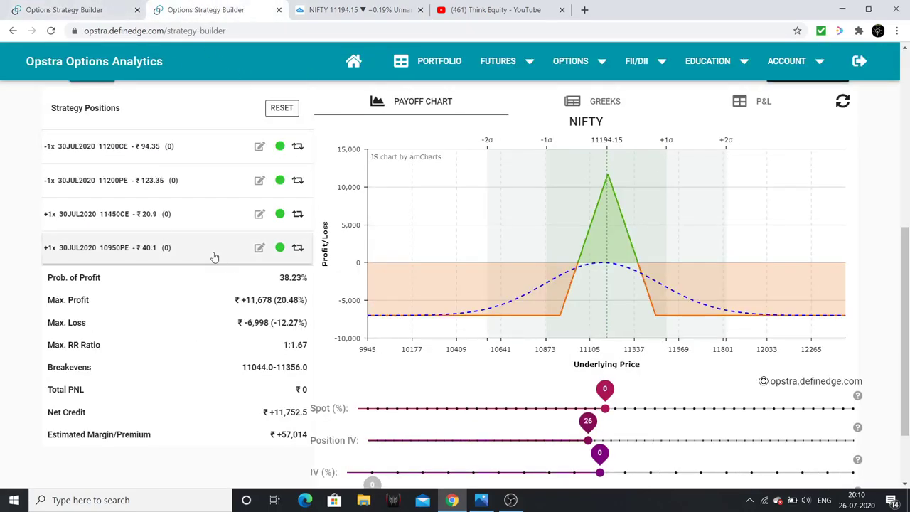
click(495, 9)
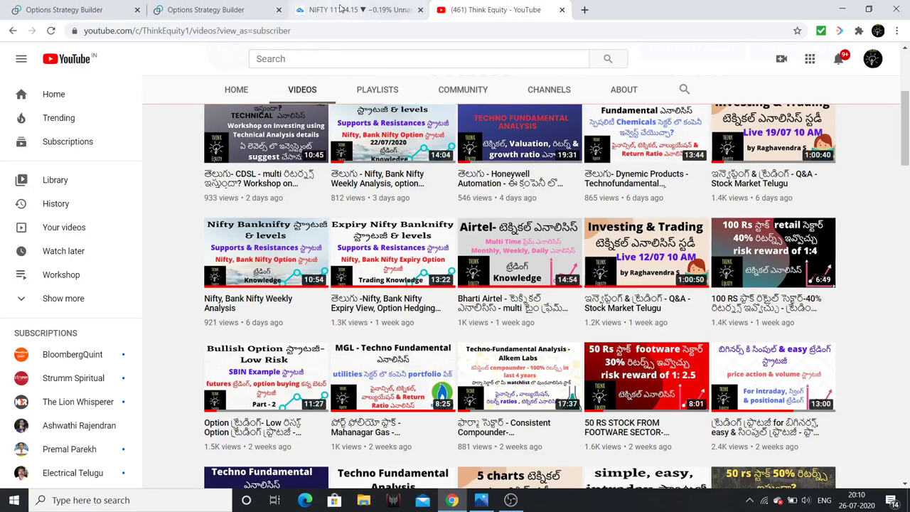
click(356, 9)
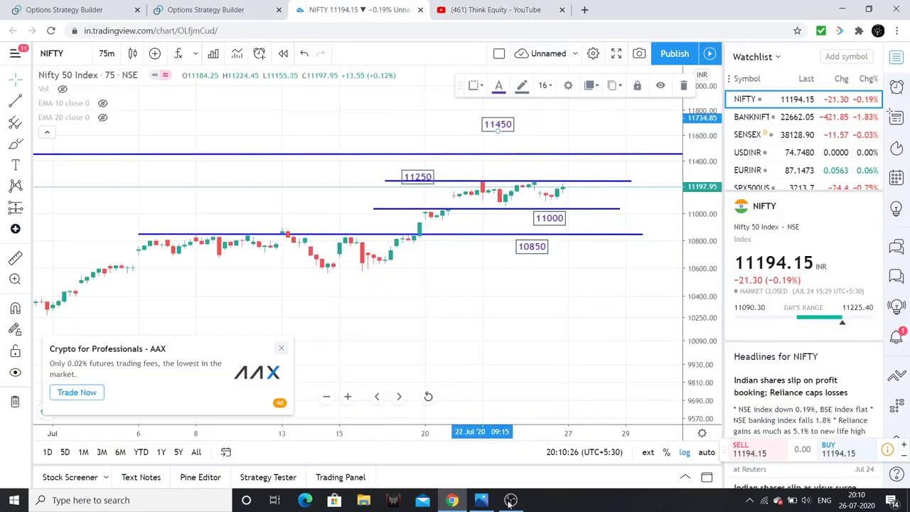